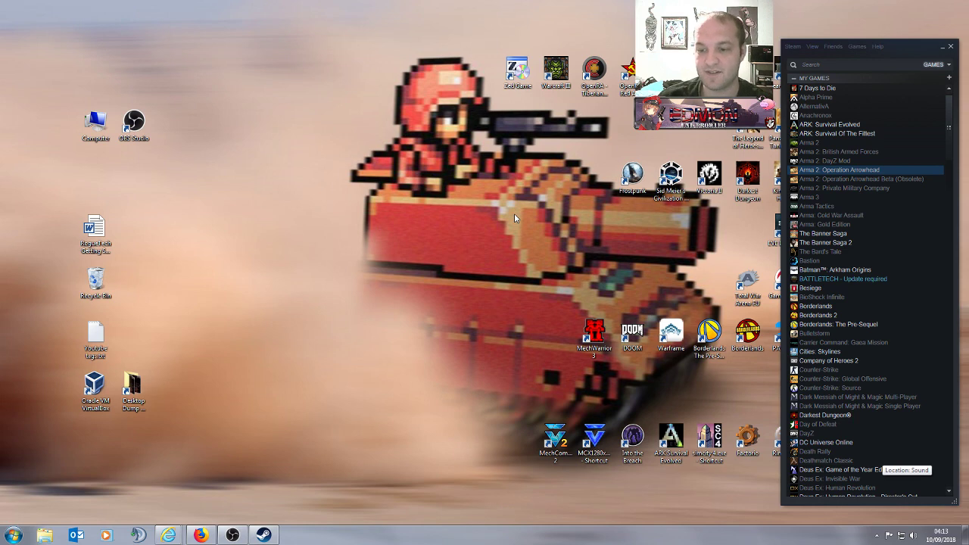
# - Review the automatic update setting in BATTLETECH's properties, and close the properties window
pyautogui.click(871, 207)
pyautogui.scroll(-2, 869, 207)
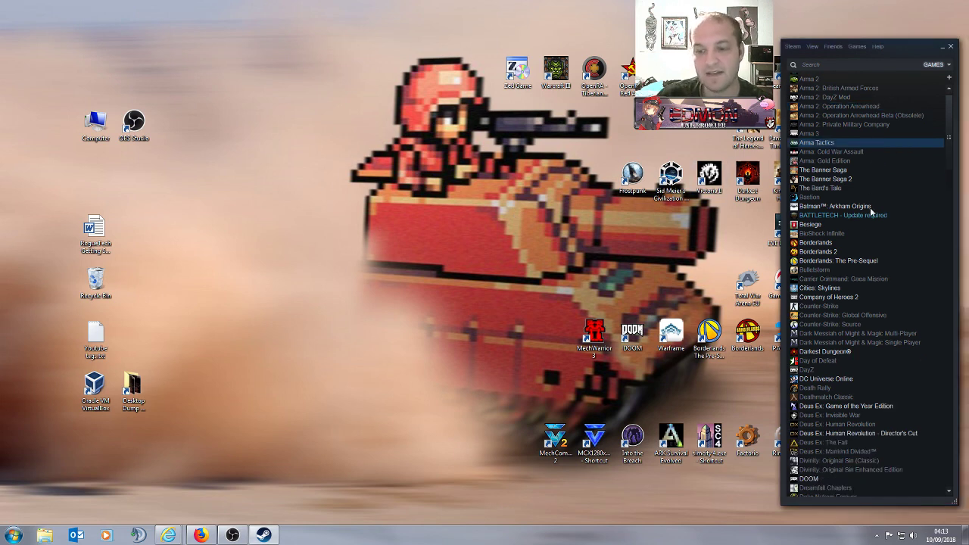
pyautogui.click(816, 217)
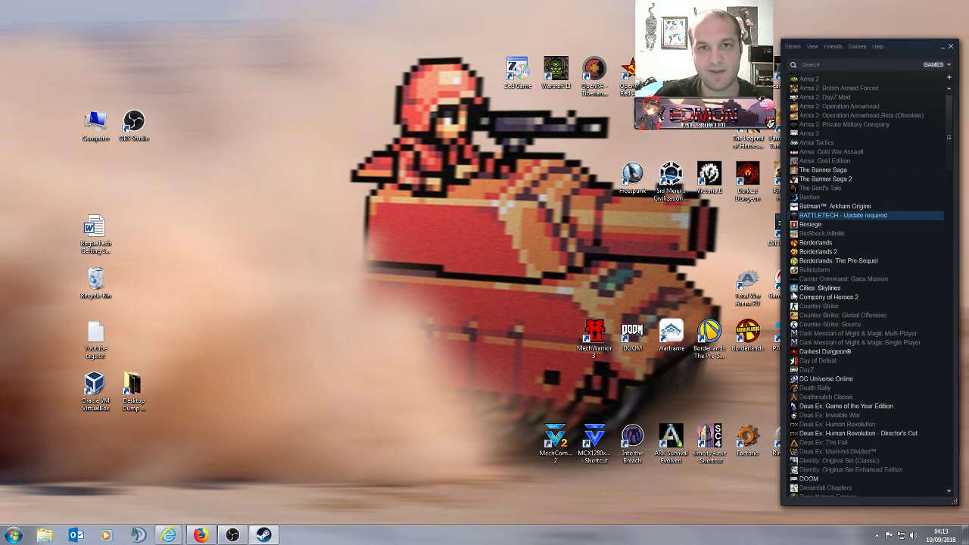
pyautogui.rightClick(823, 220)
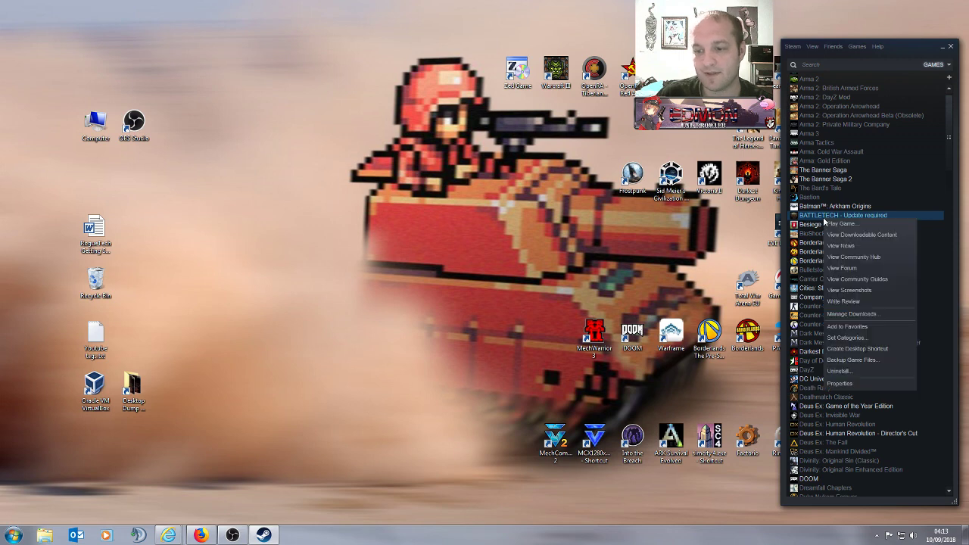
pyautogui.click(869, 381)
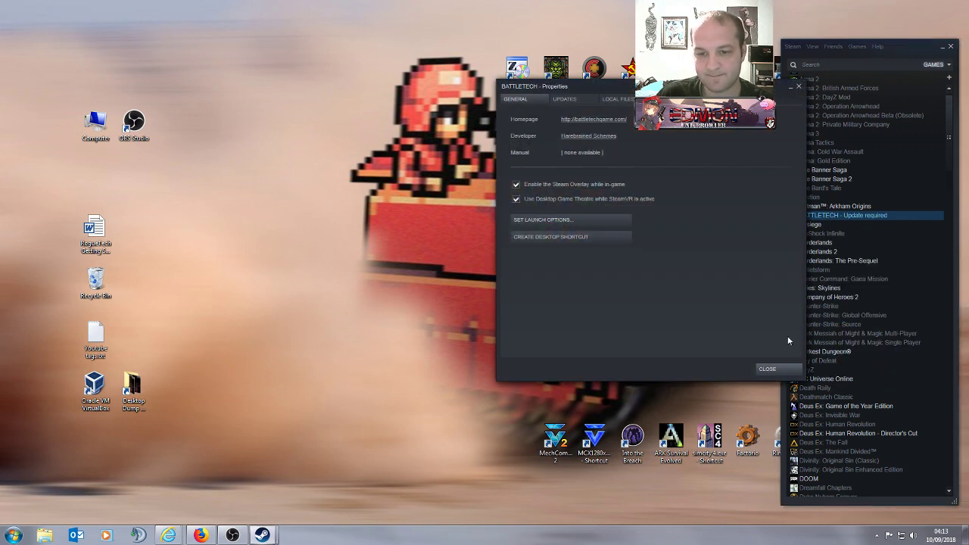
pyautogui.moveTo(614, 89); pyautogui.dragTo(423, 98)
pyautogui.click(396, 109)
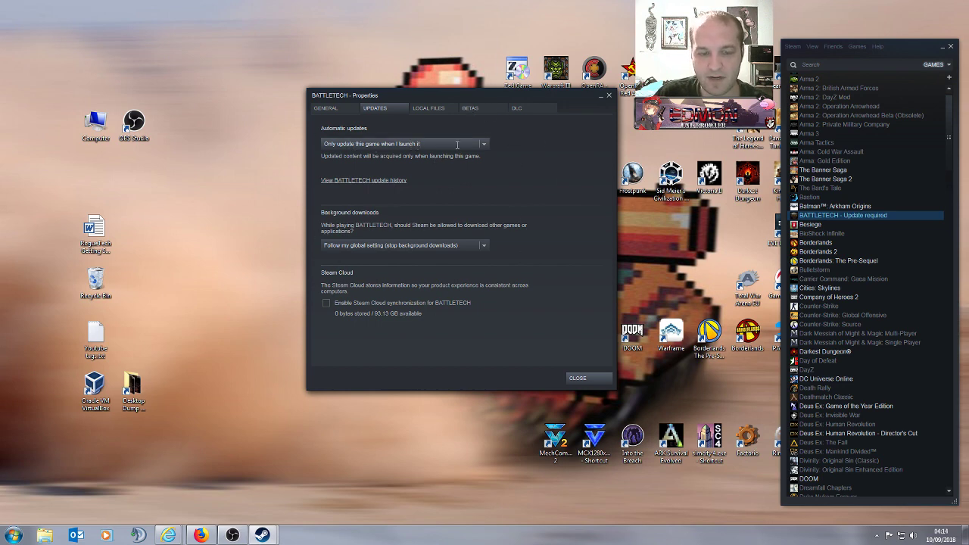
pyautogui.click(610, 97)
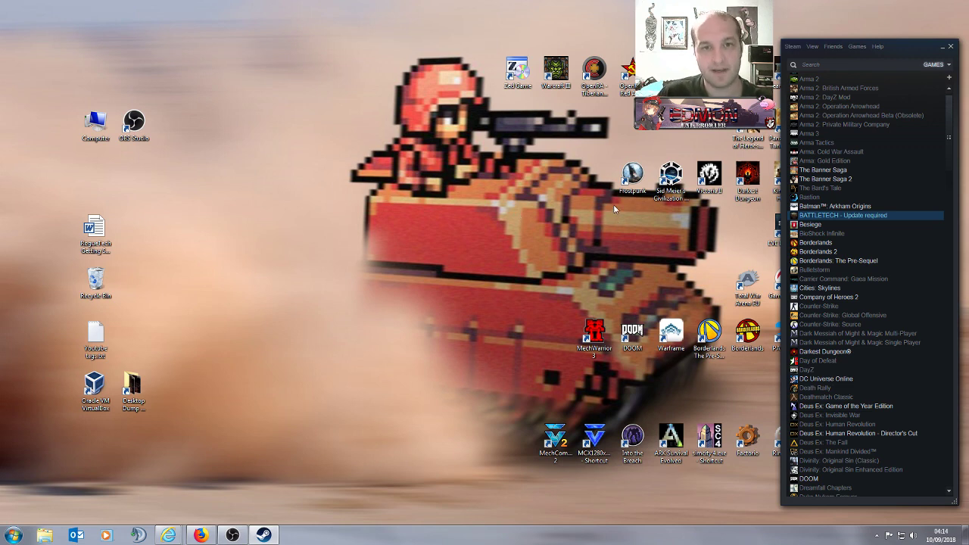
# - Restart Steam in offline mode
pyautogui.click(814, 47)
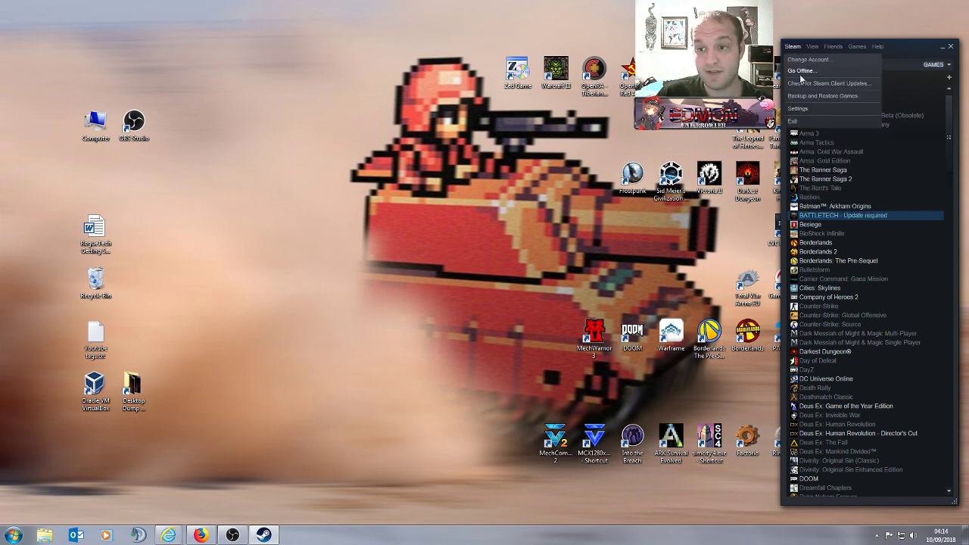
pyautogui.click(805, 215)
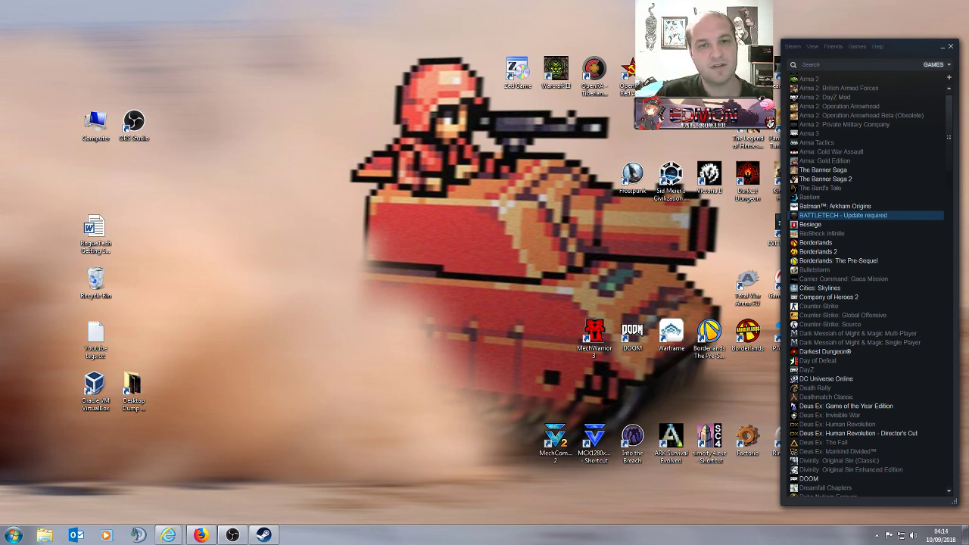
pyautogui.click(810, 49)
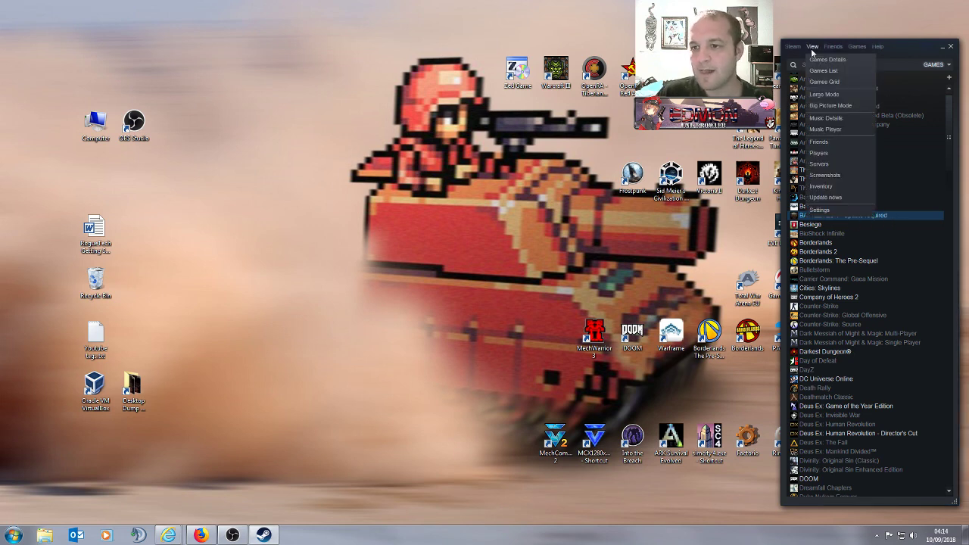
pyautogui.moveTo(797, 49)
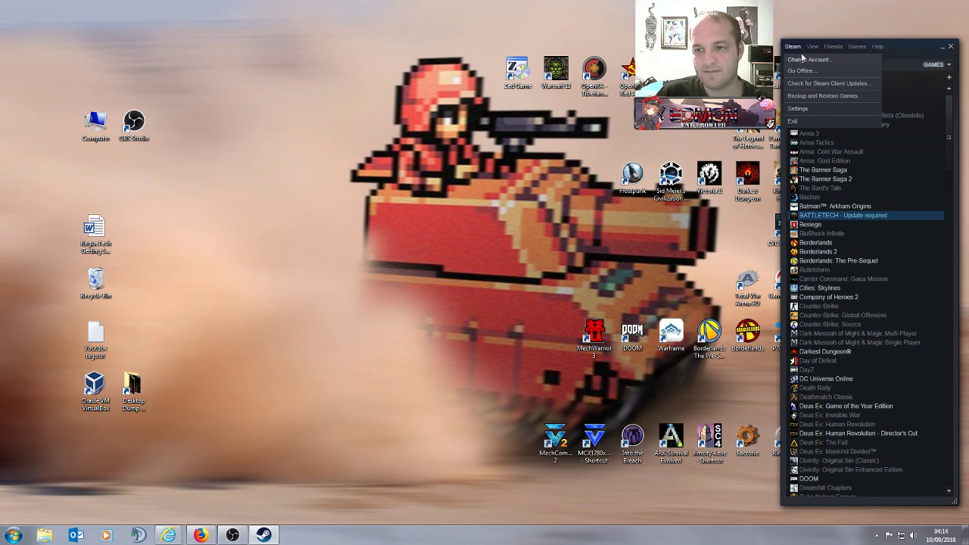
pyautogui.click(801, 71)
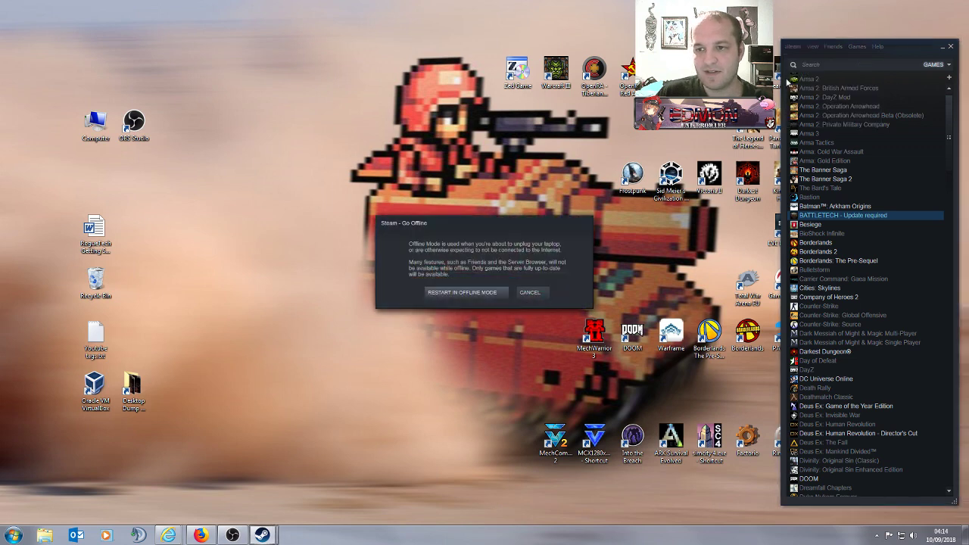
pyautogui.click(466, 292)
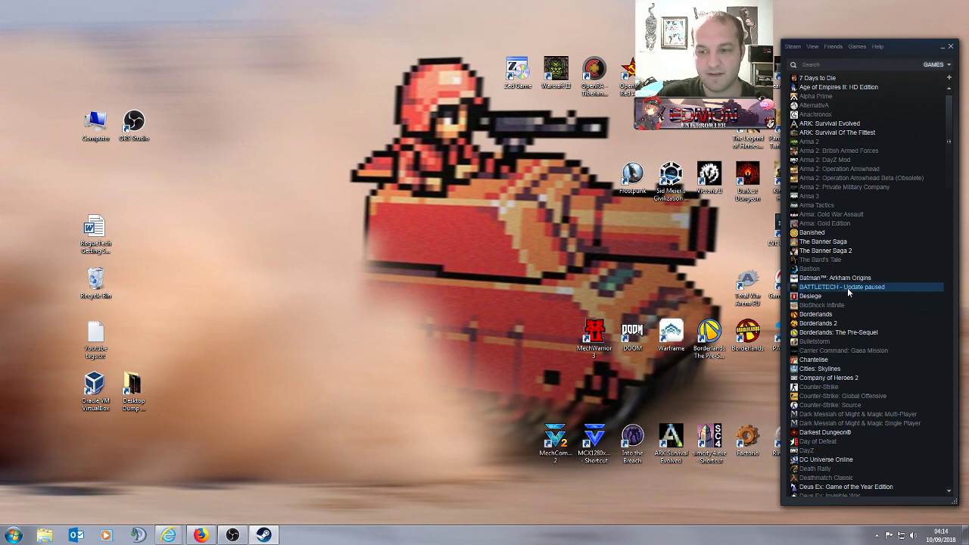
# - Launch BATTLETECH from the games list and quit it again from its main menu
pyautogui.rightClick(828, 289)
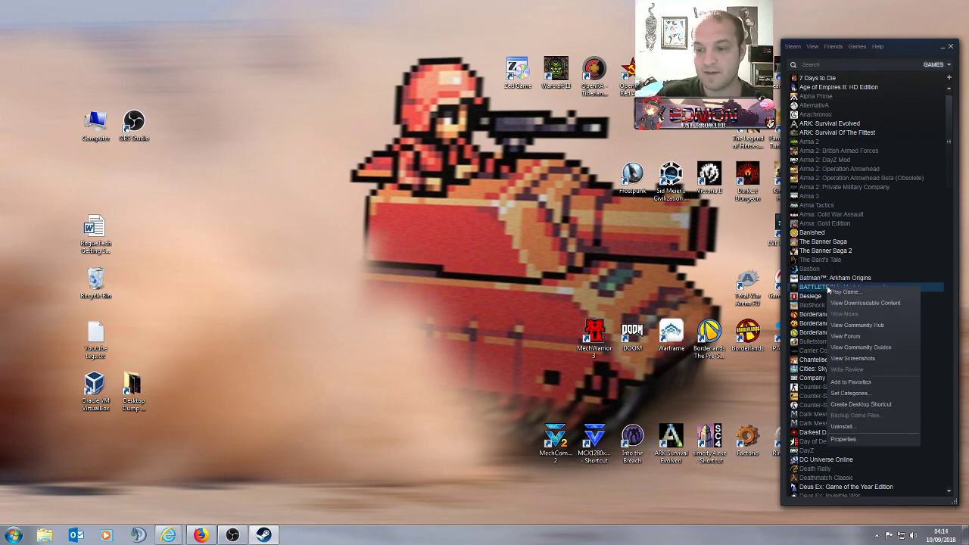
pyautogui.click(841, 292)
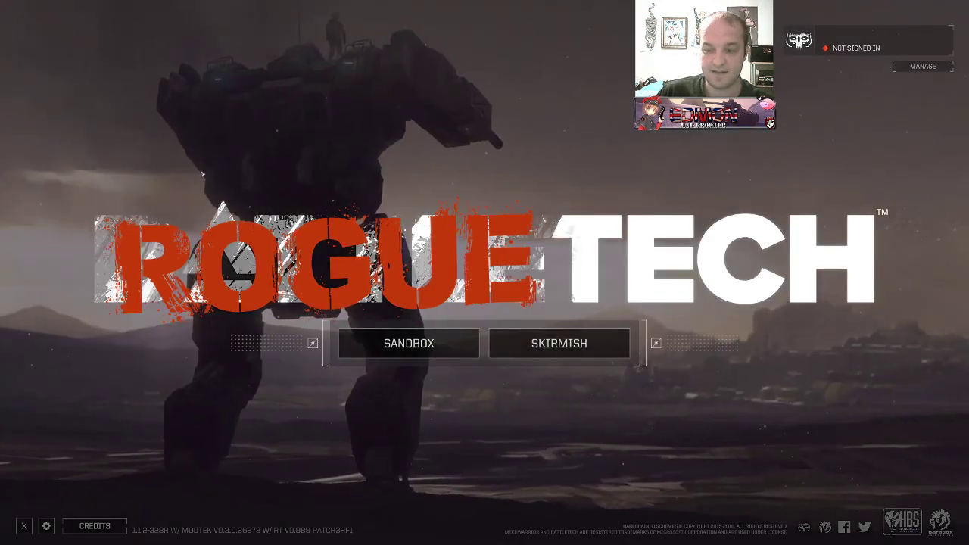
pyautogui.press('Escape')
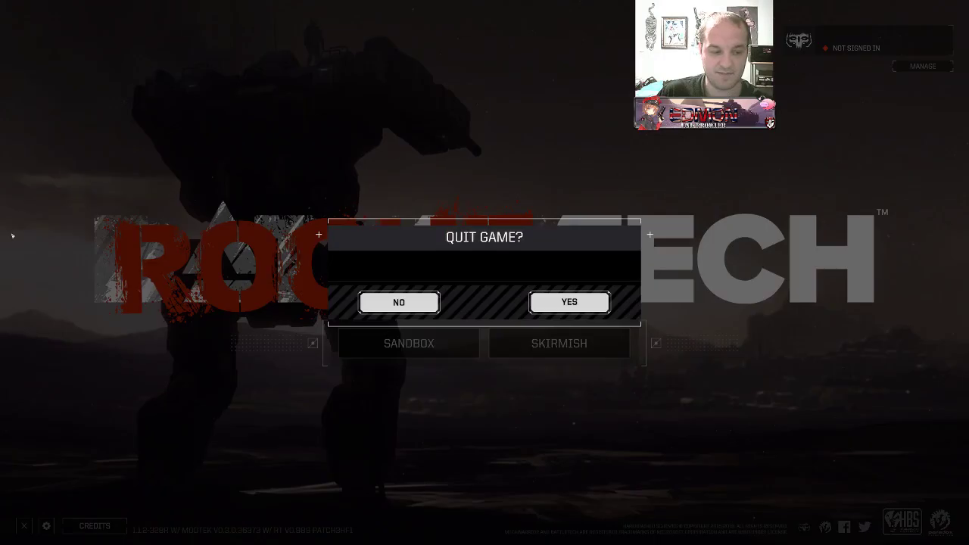
pyautogui.press('Return')
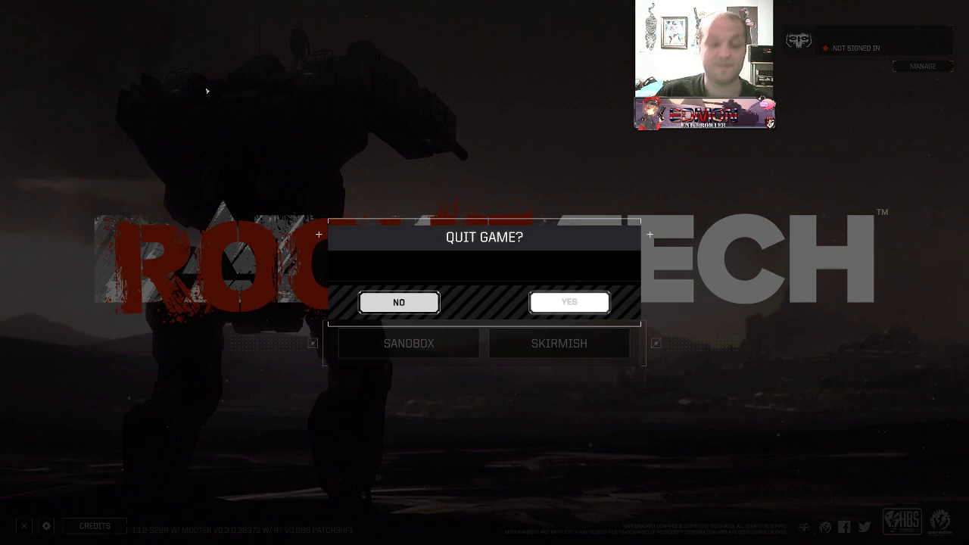
pyautogui.press('Escape')
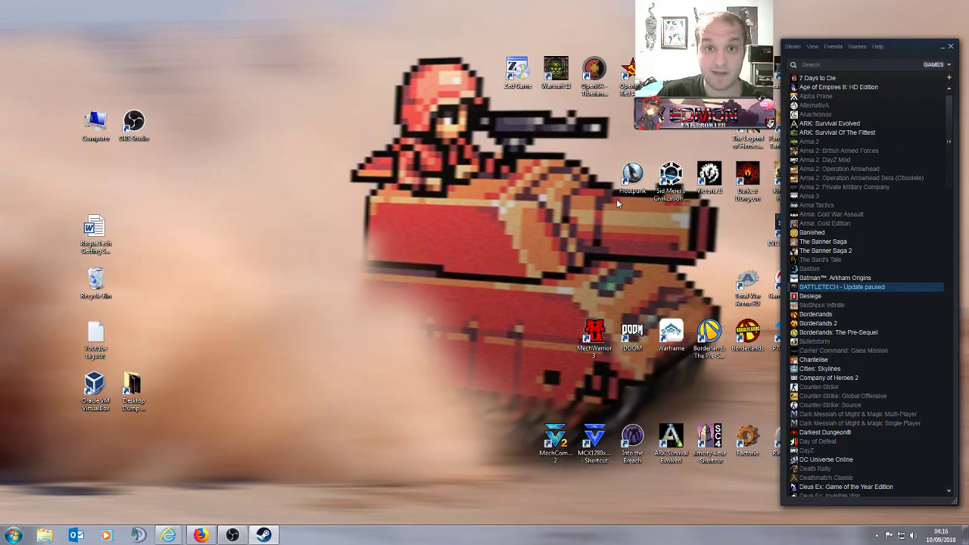
# - Open BATTLETECH's installation folder through the local files section of its properties
pyautogui.rightClick(858, 287)
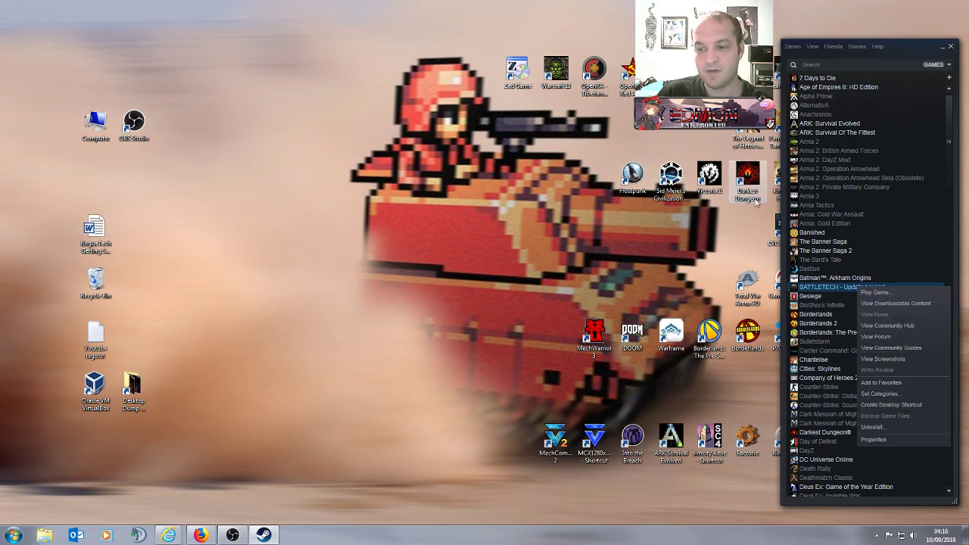
pyautogui.click(896, 444)
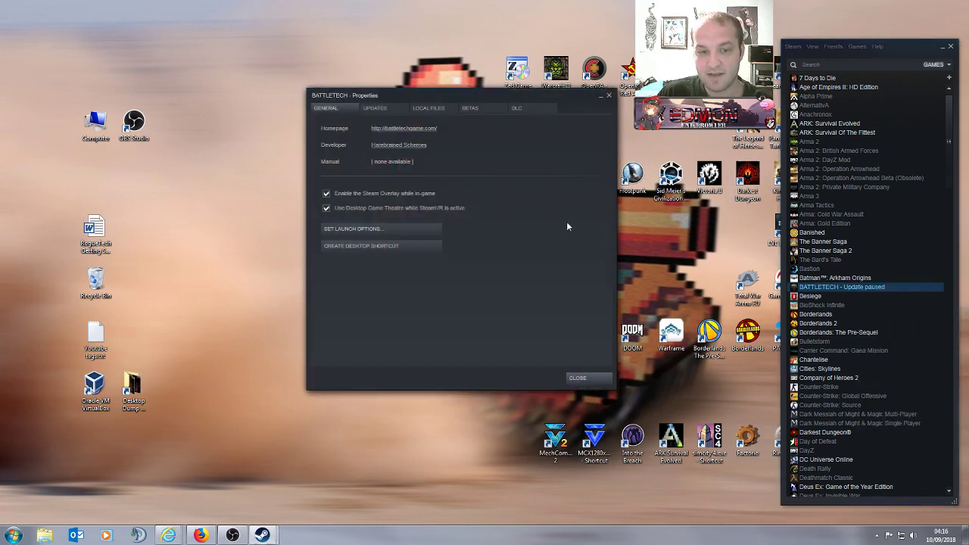
pyautogui.click(428, 109)
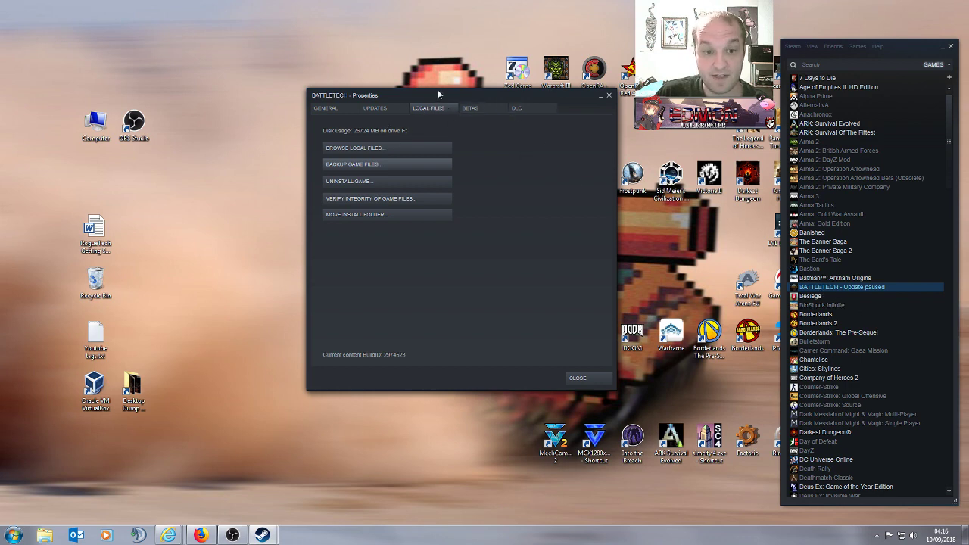
pyautogui.moveTo(418, 93); pyautogui.dragTo(411, 85)
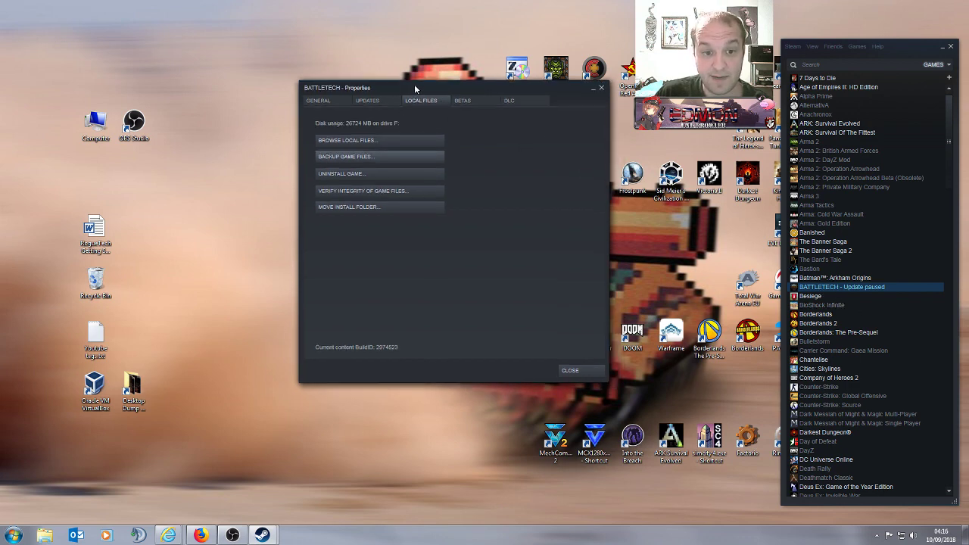
pyautogui.click(364, 142)
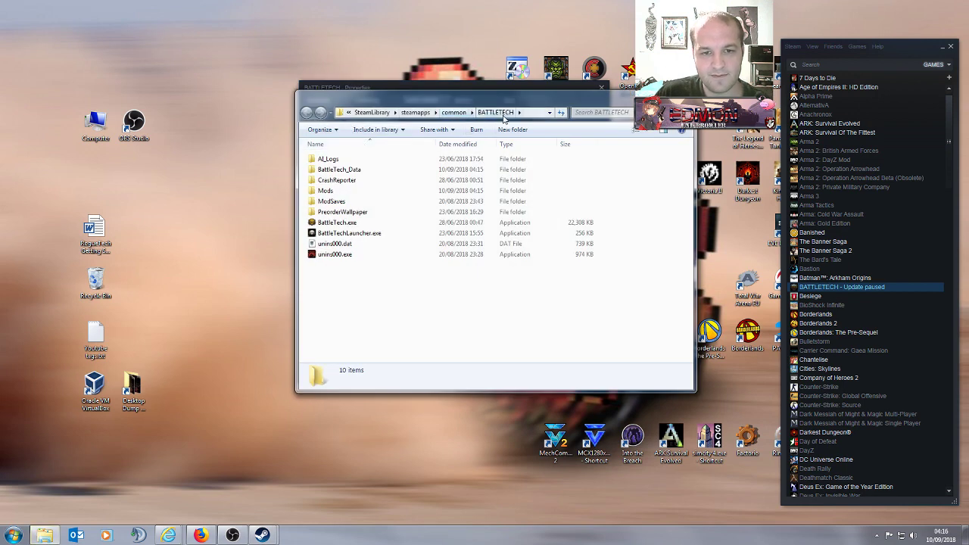
# - Duplicate the BATTLETECH folder within the steamapps common folder as a backup
pyautogui.click(452, 112)
pyautogui.click(346, 202)
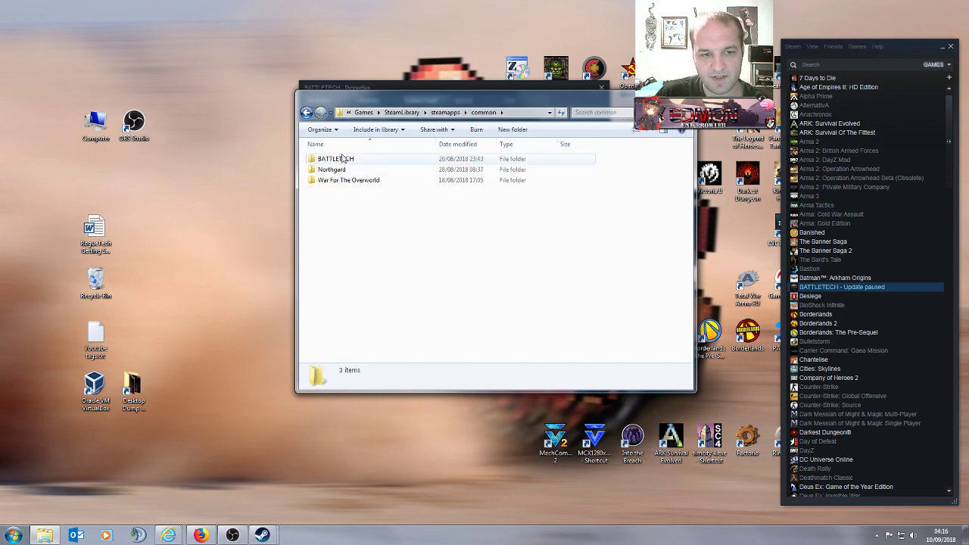
pyautogui.click(342, 159)
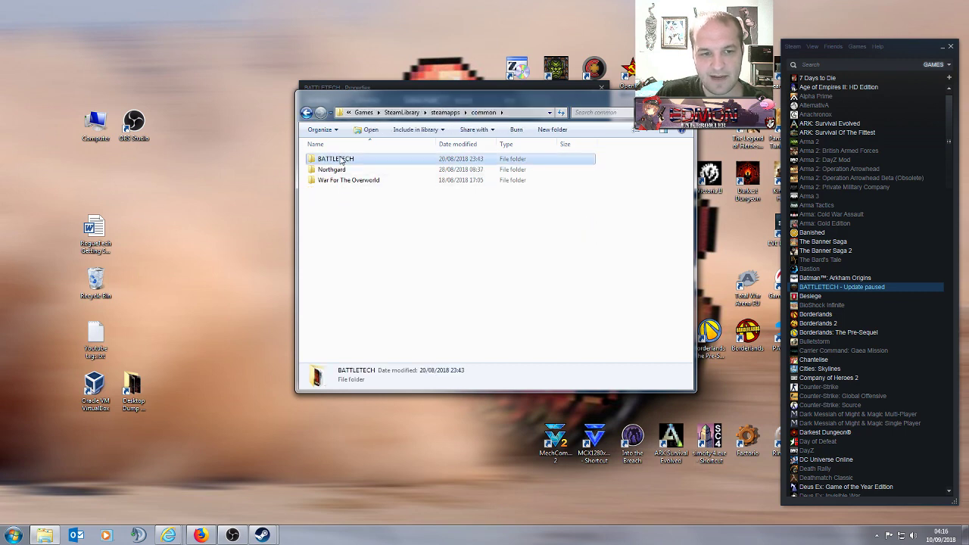
pyautogui.click(375, 208)
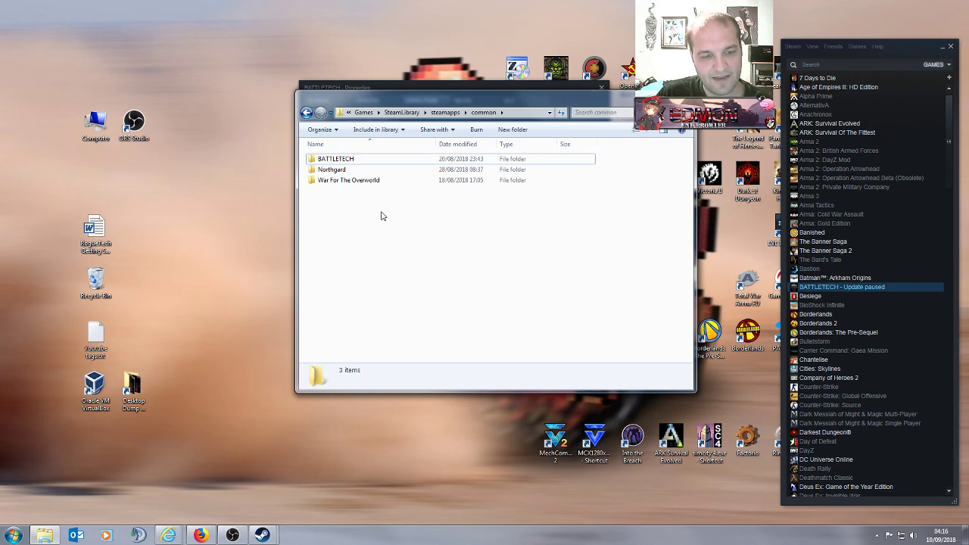
pyautogui.hotkey('ctrl', 'v')
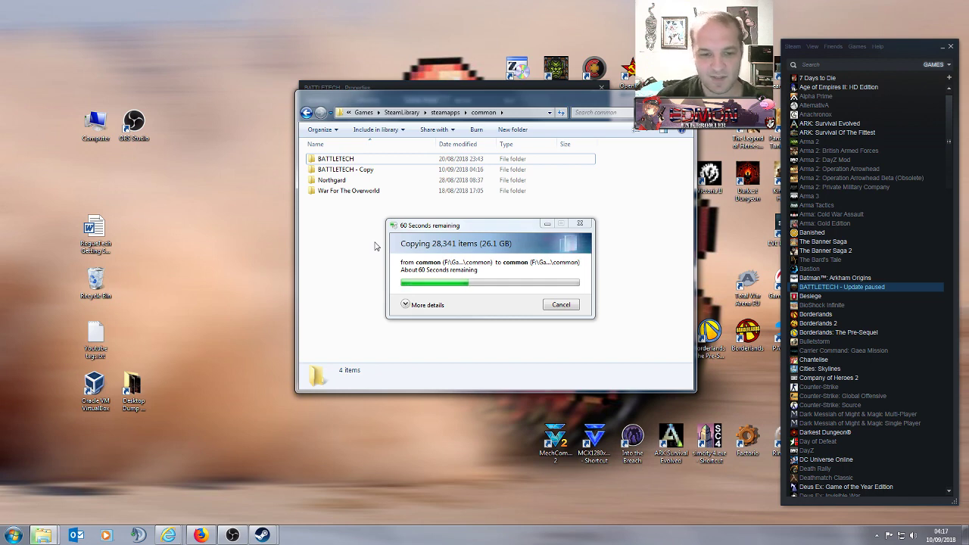
pyautogui.click(437, 303)
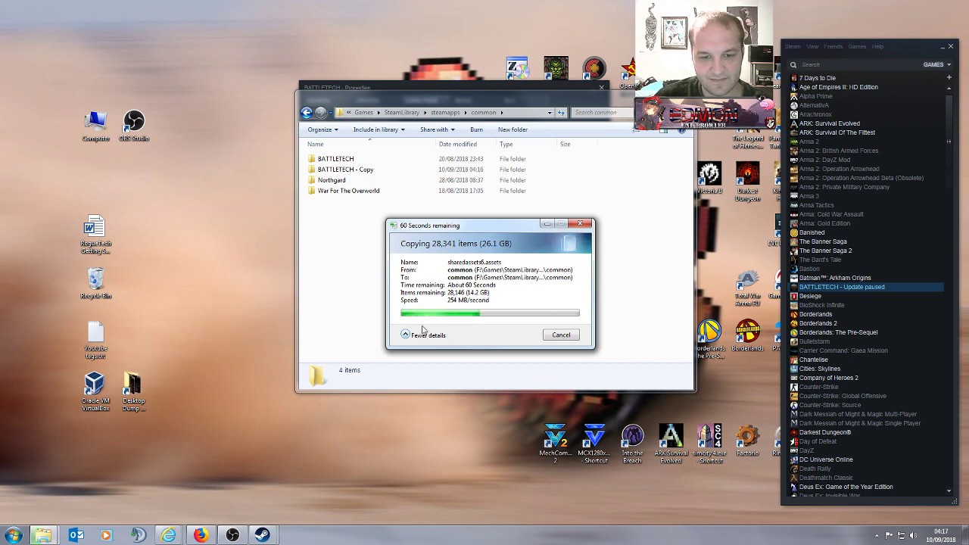
pyautogui.click(406, 335)
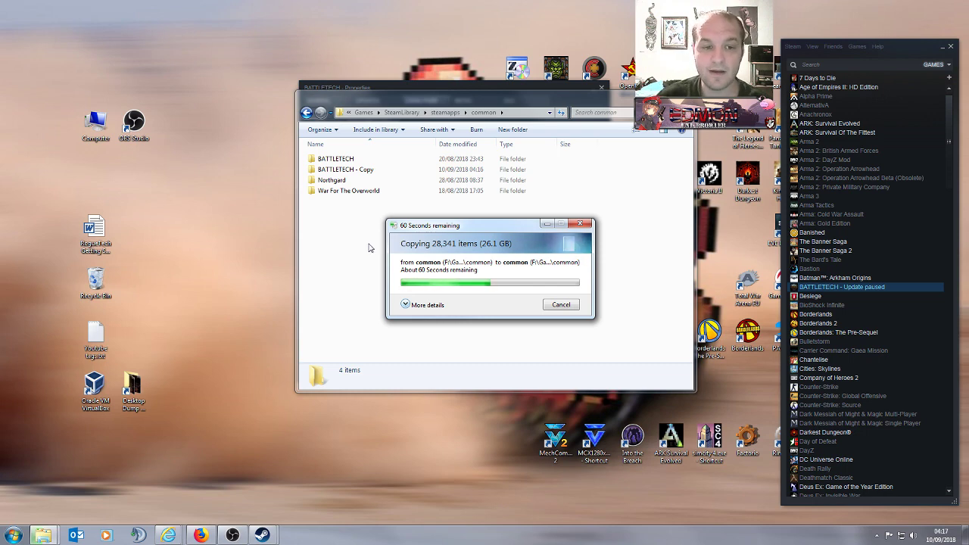
pyautogui.click(334, 160)
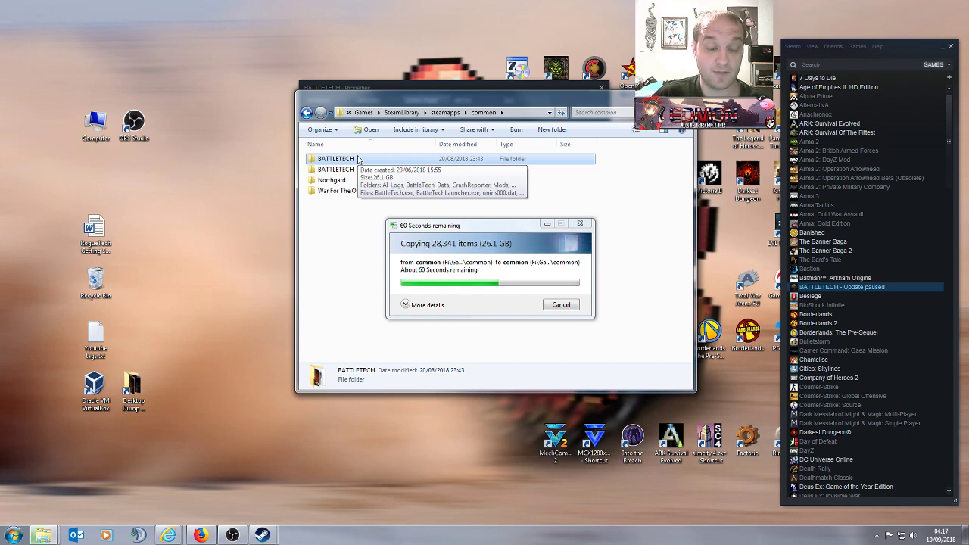
pyautogui.click(354, 170)
pyautogui.rightClick(355, 172)
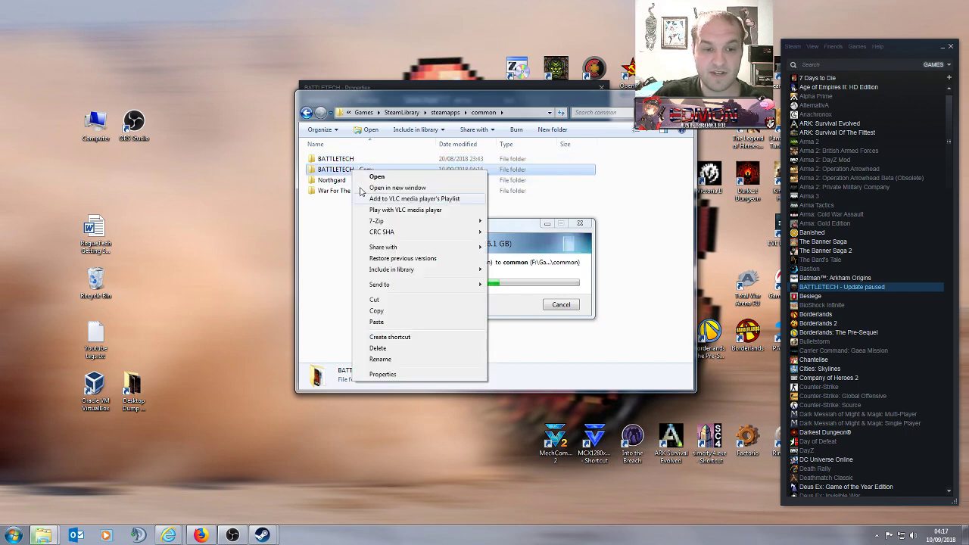
pyautogui.click(329, 302)
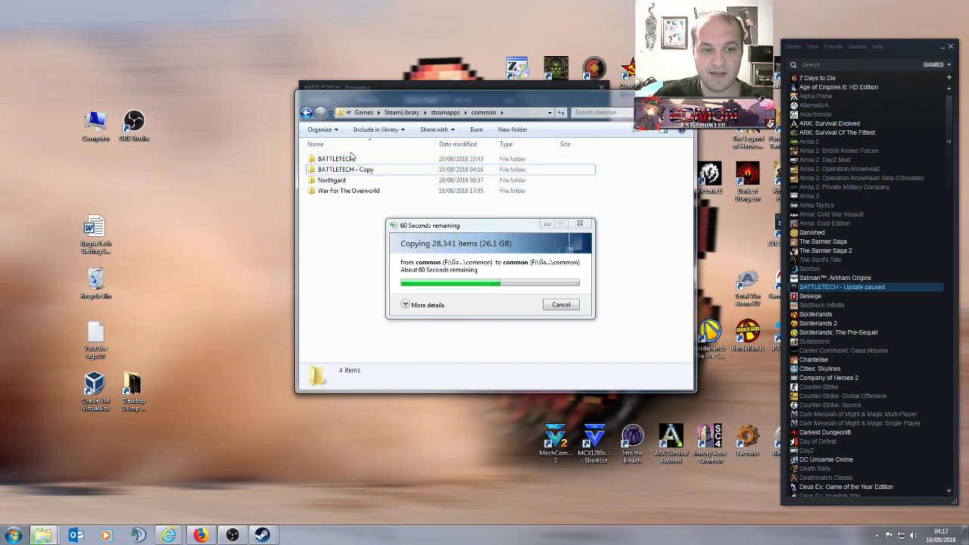
pyautogui.click(353, 158)
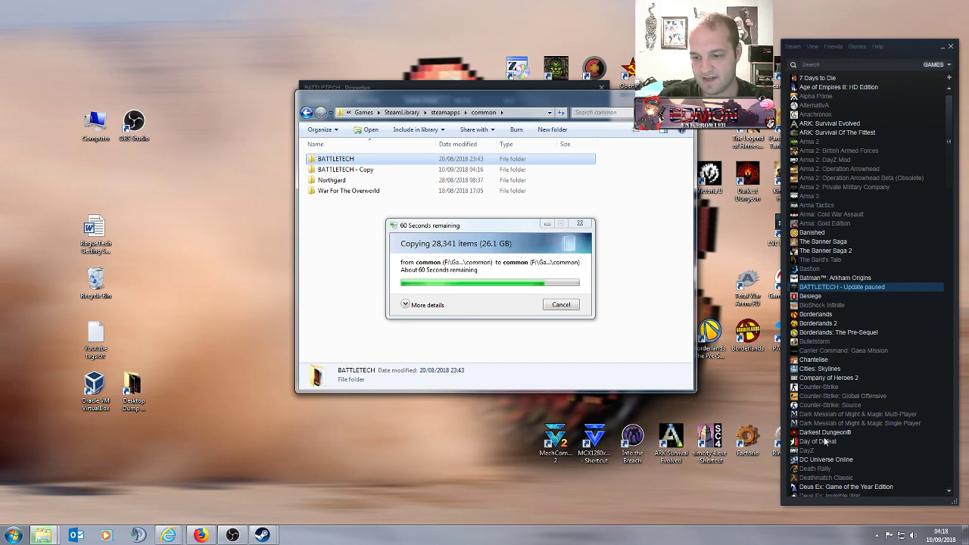
pyautogui.click(823, 460)
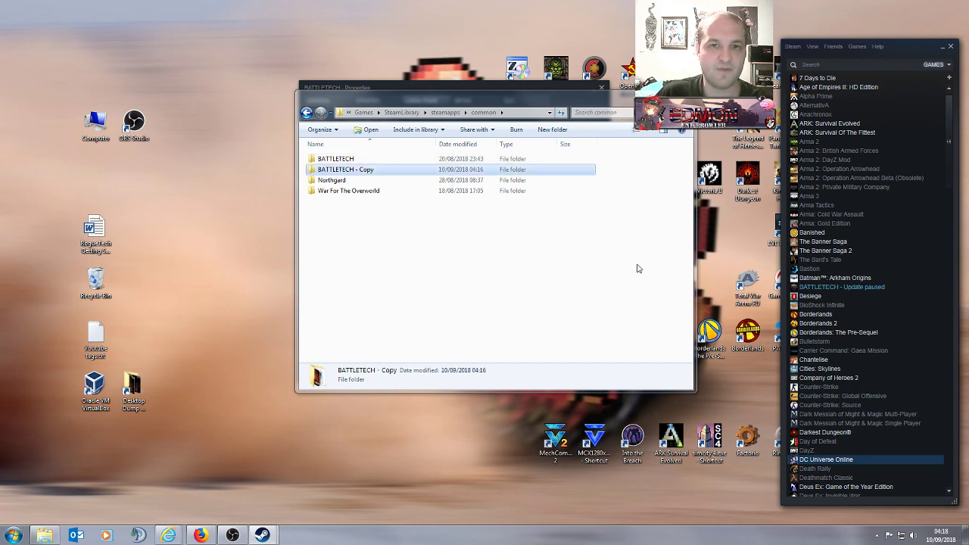
# - Close the common folder window, review BATTLETECH's beta opt-in settings and close its properties
pyautogui.click(638, 268)
pyautogui.hotkey('alt', 'F4')
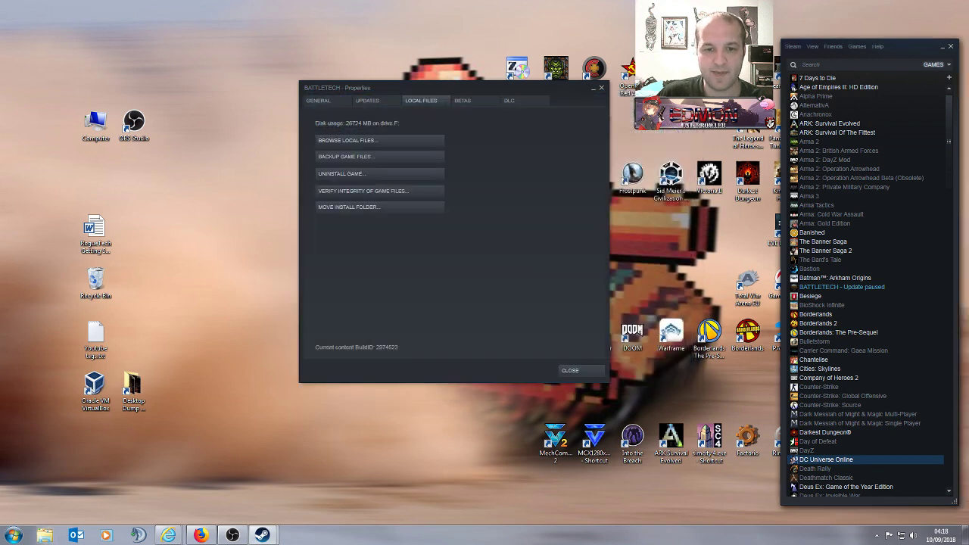
pyautogui.click(476, 106)
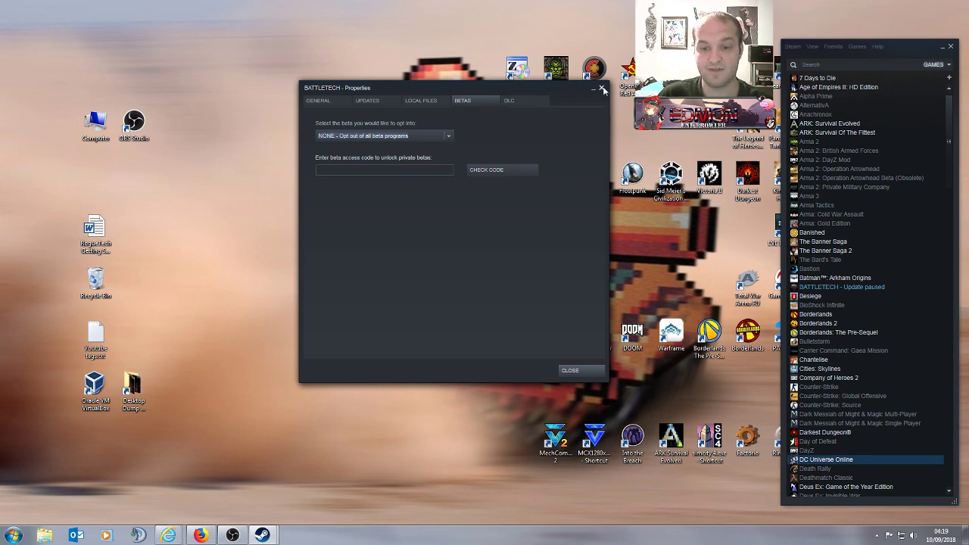
pyautogui.click(581, 371)
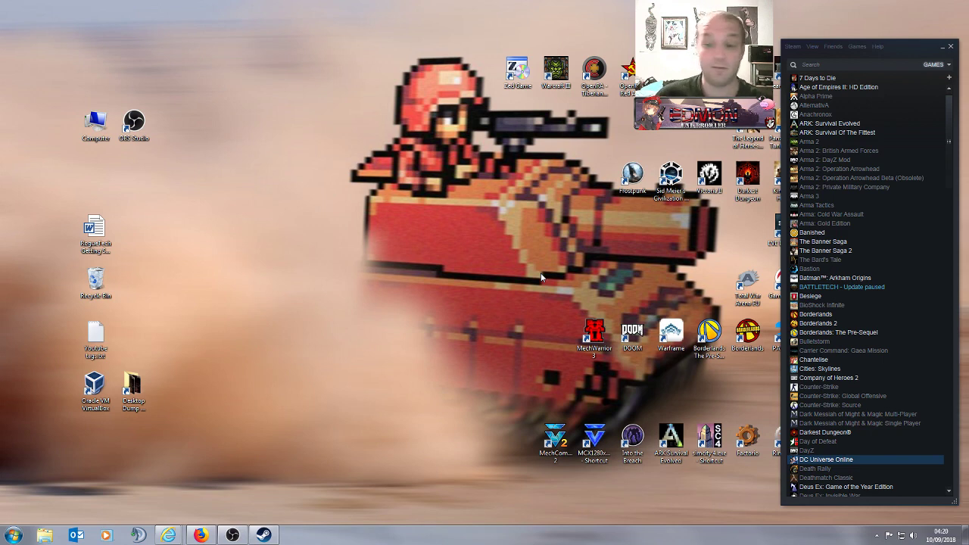
pyautogui.click(792, 47)
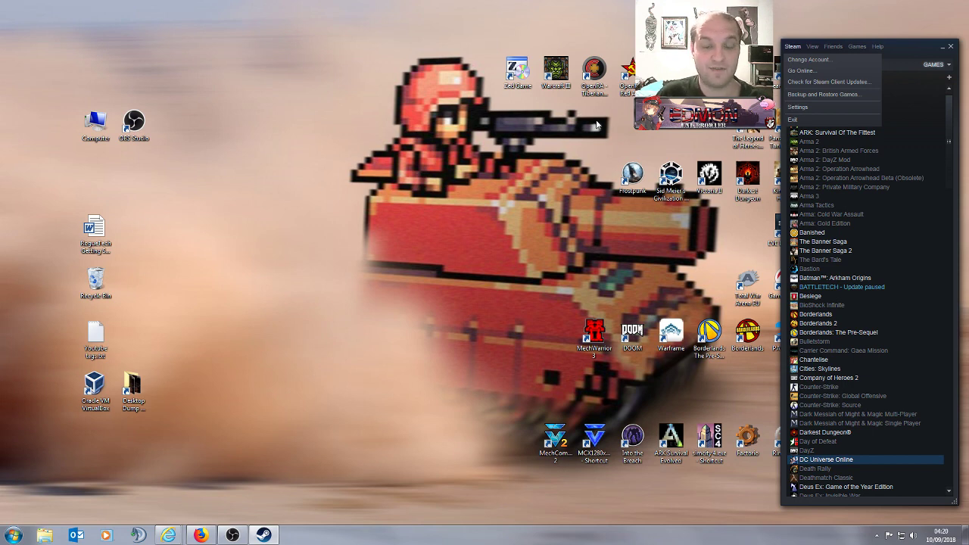
pyautogui.click(525, 163)
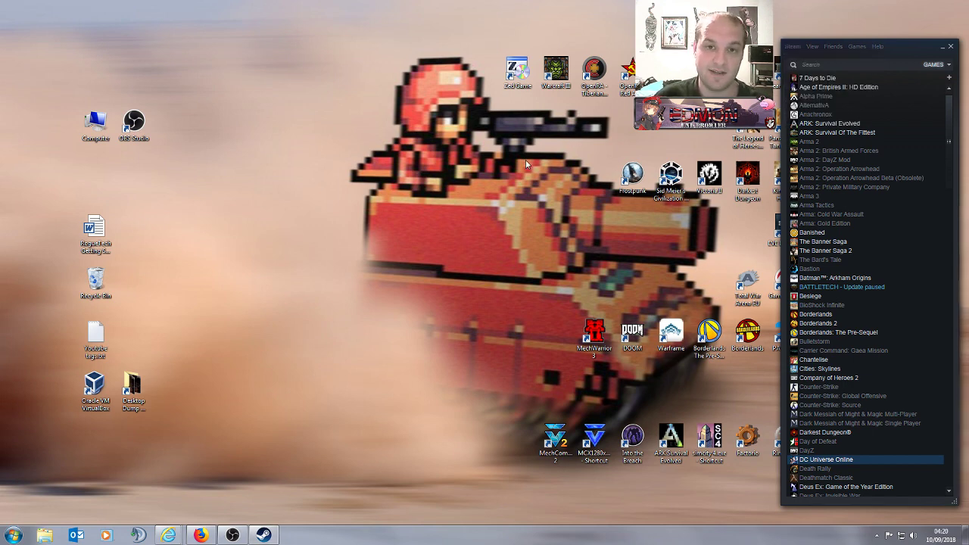